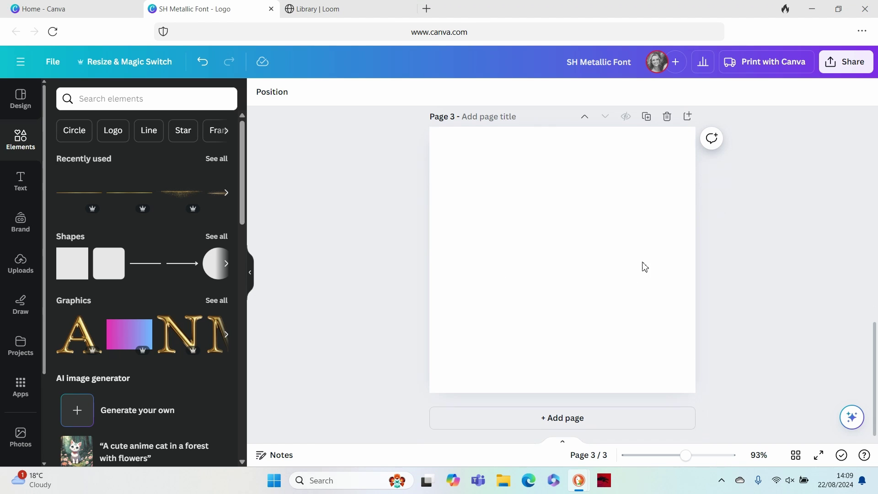
# Search Elements for 'Gold letter G' and list all matching graphics.
pyautogui.click(343, 255)
pyautogui.click(167, 96)
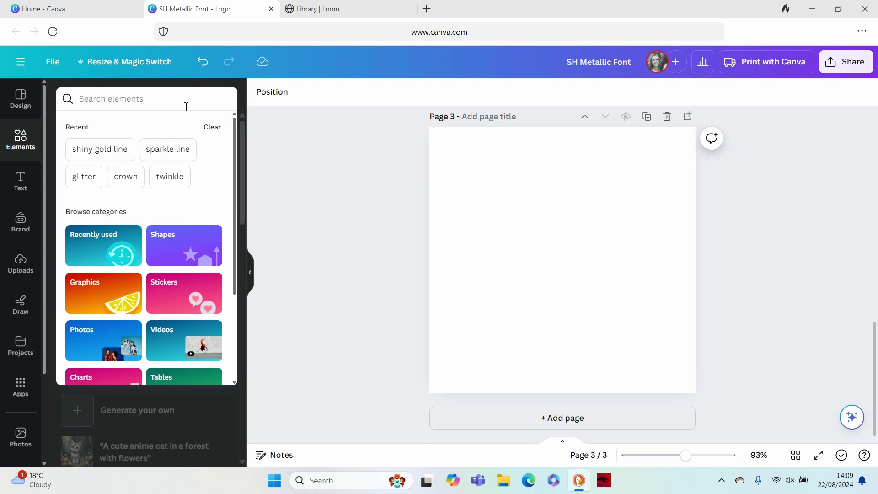
pyautogui.write('Gold lo')
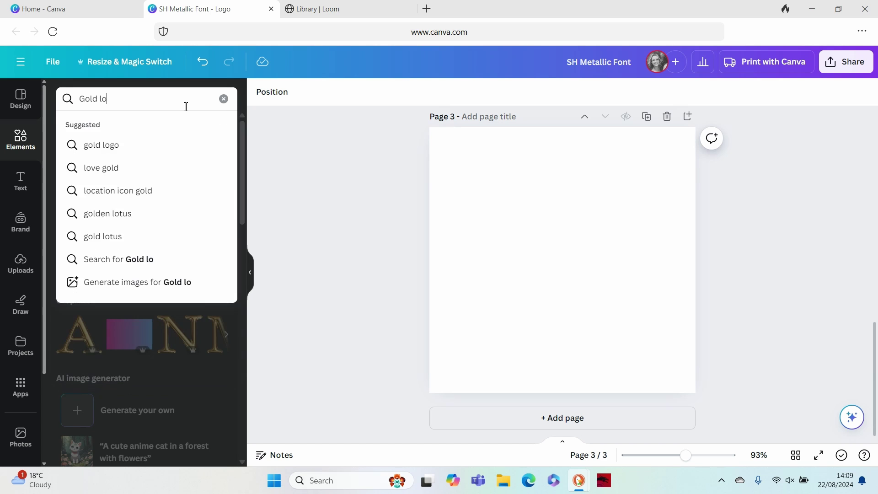
pyautogui.press('BackSpace')
pyautogui.write('etter G')
pyautogui.press('Return')
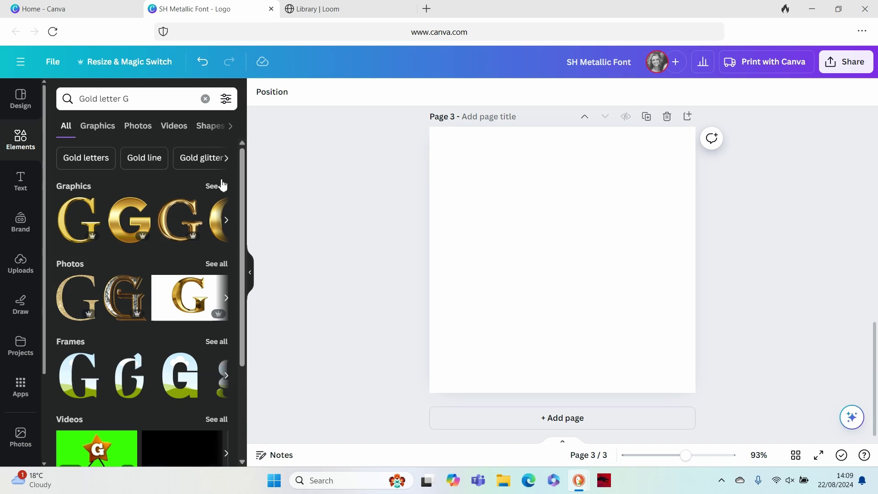
pyautogui.click(213, 187)
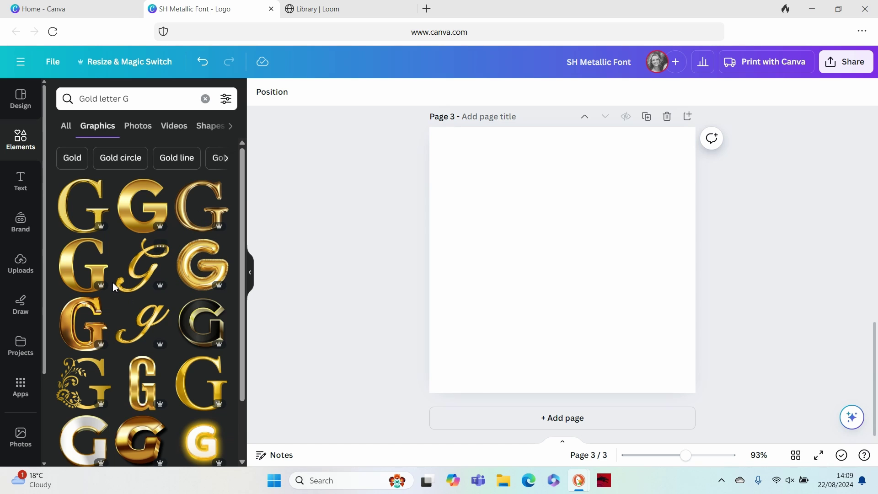
# Add the gold metallic G graphic to page 3 and enlarge it to fill most of the page.
pyautogui.click(191, 204)
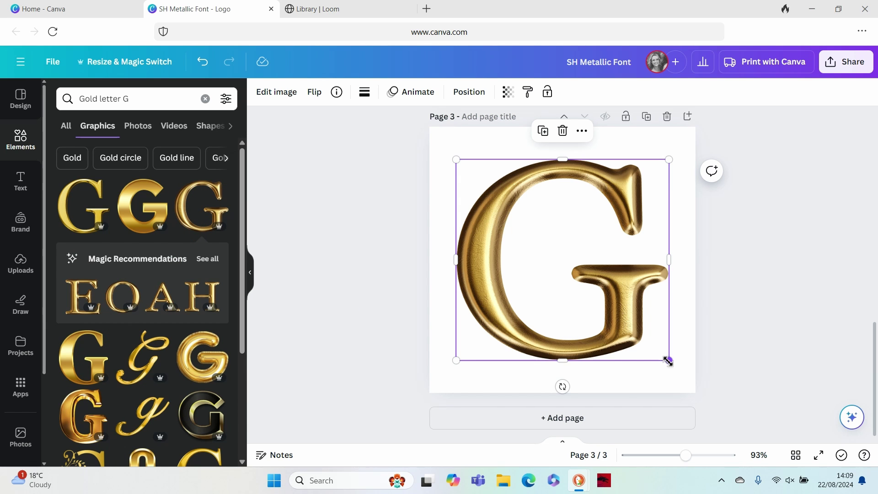
pyautogui.moveTo(668, 361)
pyautogui.mouseDown()
pyautogui.moveTo(591, 290)
pyautogui.moveTo(669, 363)
pyautogui.mouseUp()
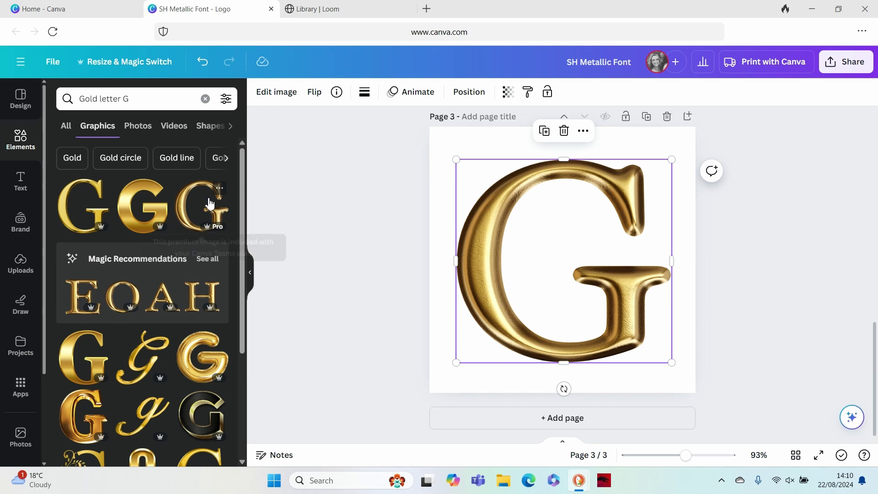
pyautogui.click(219, 188)
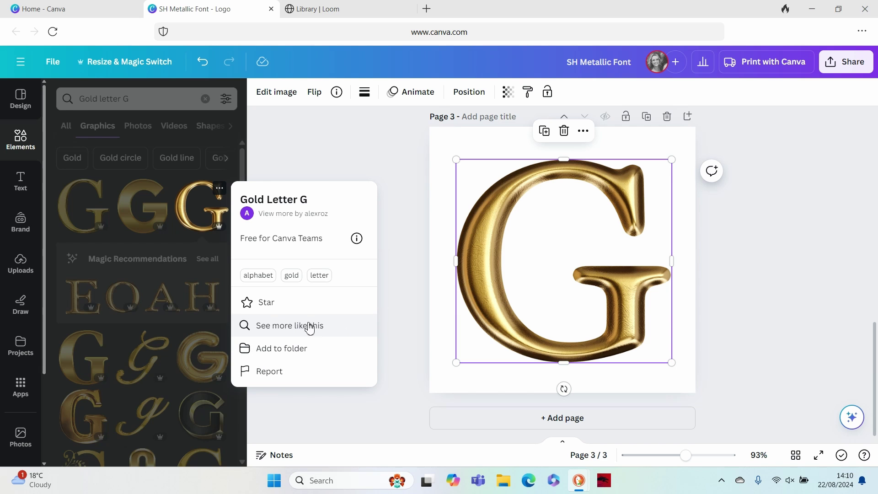
# Browse more gold letters in the same style as the G.
pyautogui.click(282, 328)
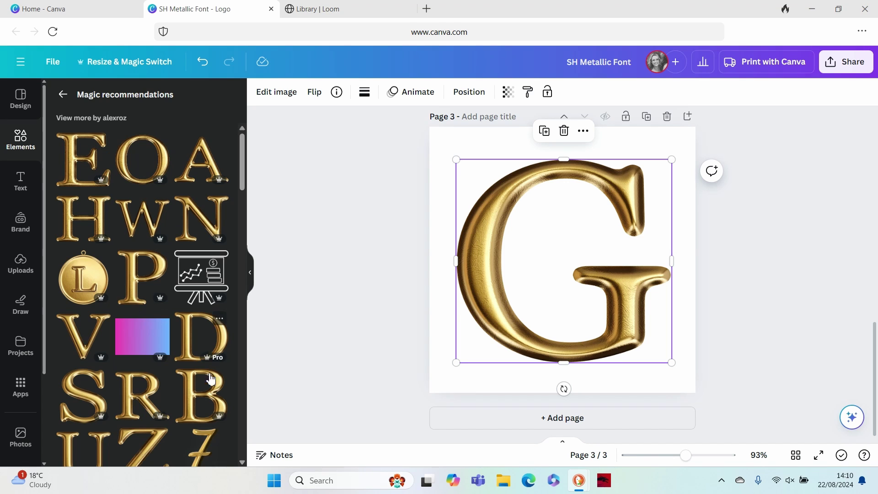
pyautogui.scroll(-4, 134, 389)
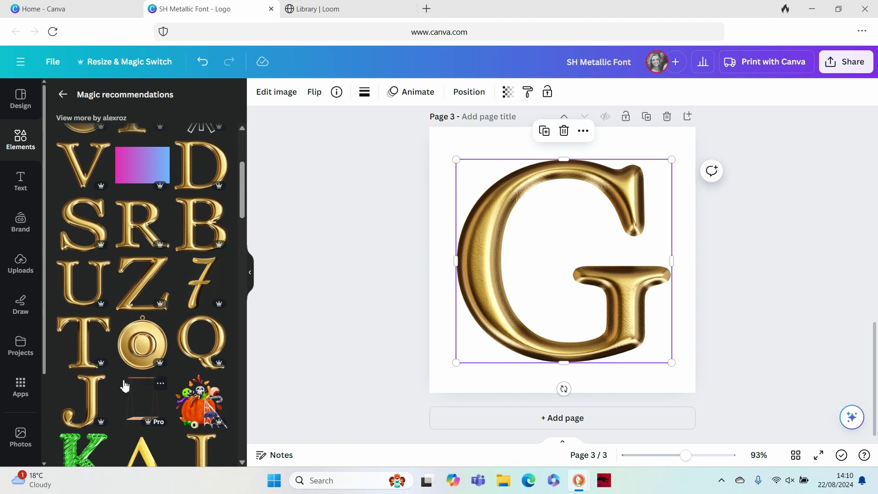
pyautogui.scroll(4, 113, 277)
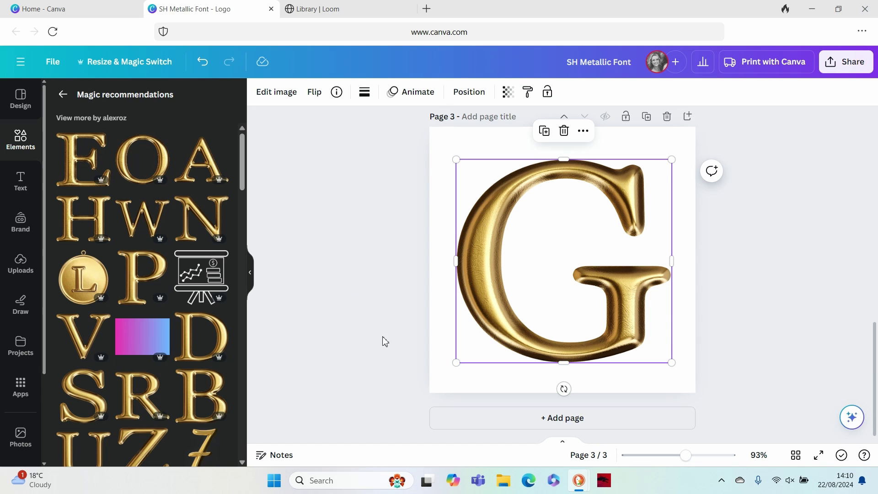
# Shrink the gold G down to a small letter near the top-left.
pyautogui.click(673, 349)
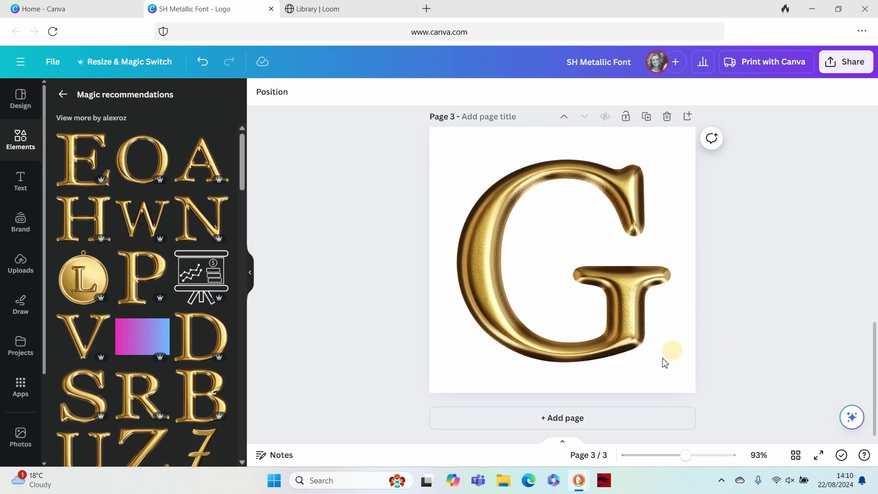
pyautogui.click(630, 322)
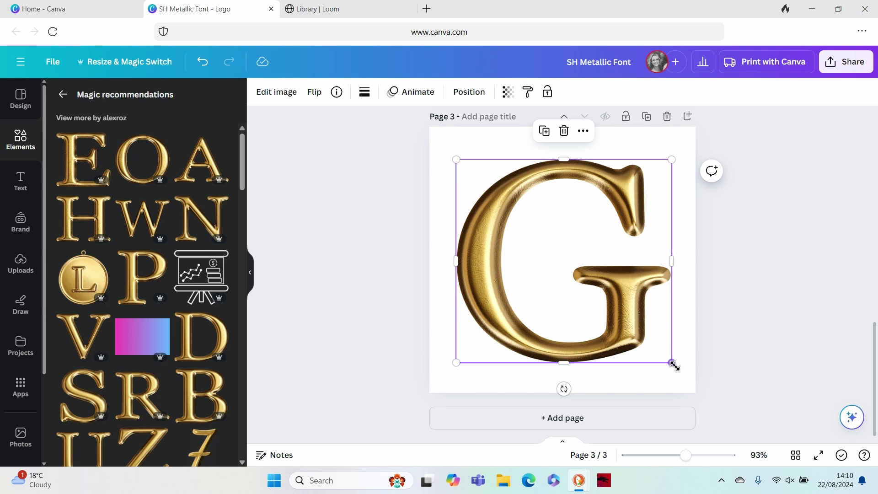
pyautogui.moveTo(672, 362); pyautogui.dragTo(534, 233)
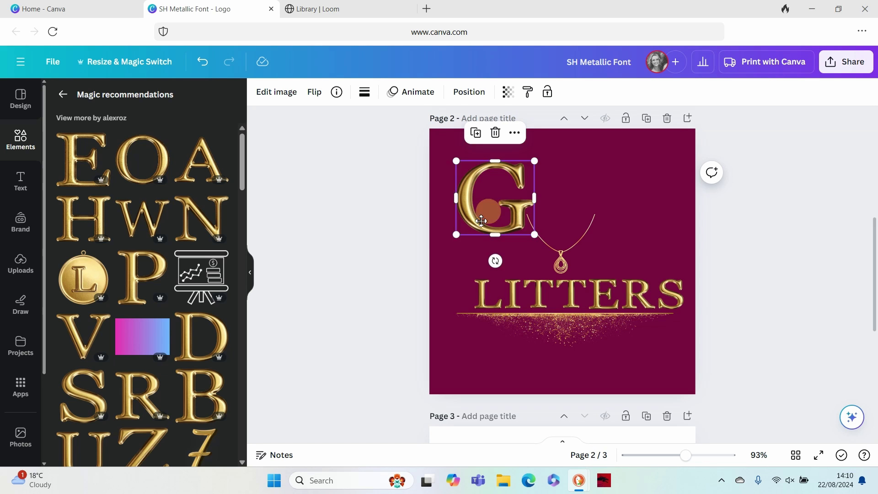
# Place the G on page 2 before LITTERS, sized to match, and select all the letters.
pyautogui.moveTo(491, 211); pyautogui.dragTo(451, 293)
pyautogui.moveTo(494, 250); pyautogui.dragTo(456, 294)
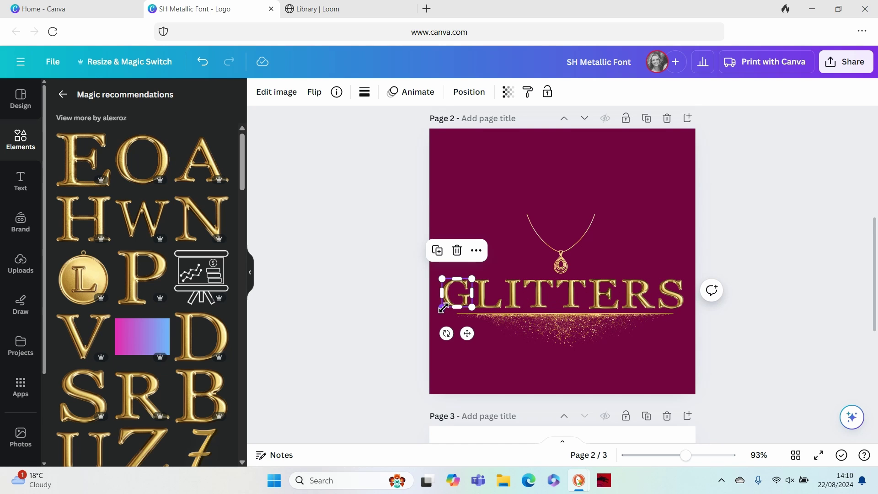
pyautogui.keyDown('shift'); pyautogui.click(486, 298); pyautogui.keyUp('shift')
pyautogui.keyDown('shift'); pyautogui.click(513, 294); pyautogui.keyUp('shift')
pyautogui.keyDown('shift'); pyautogui.click(536, 295); pyautogui.keyUp('shift')
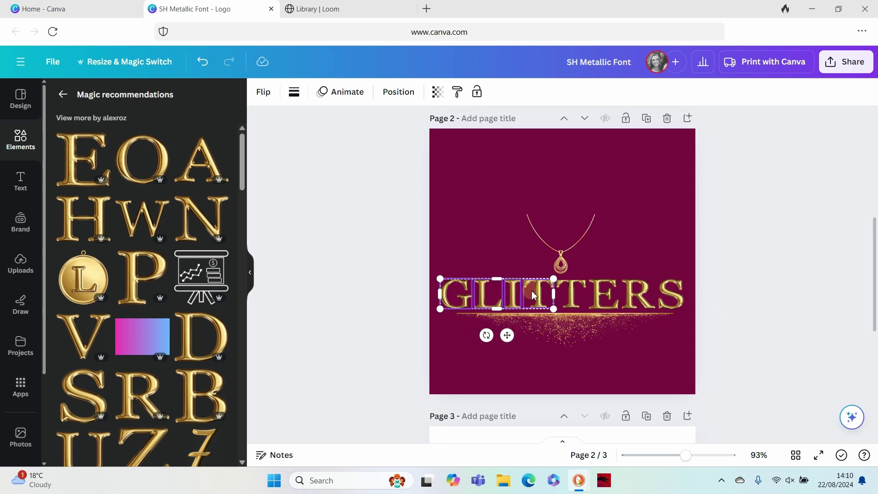
pyautogui.keyDown('shift'); pyautogui.click(565, 297); pyautogui.keyUp('shift')
# Space the GLITTERS letters evenly with Arrange > Tidy up.
pyautogui.click(399, 92)
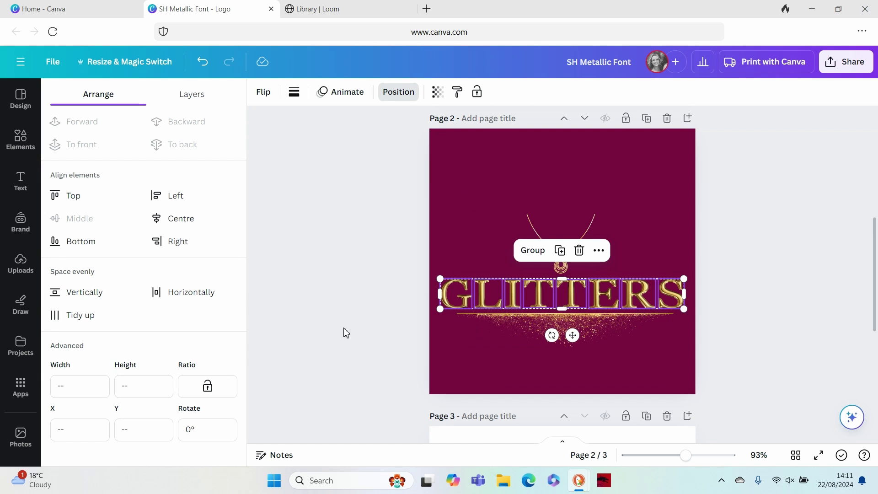
pyautogui.click(84, 316)
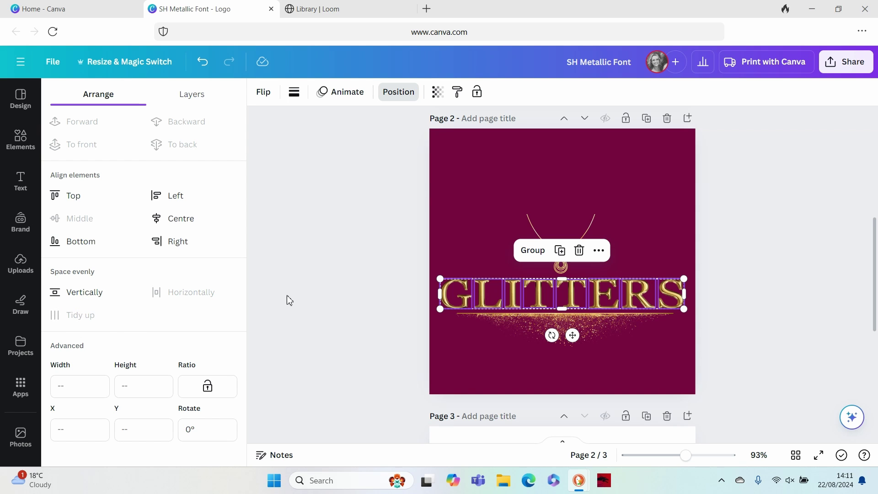
pyautogui.click(335, 333)
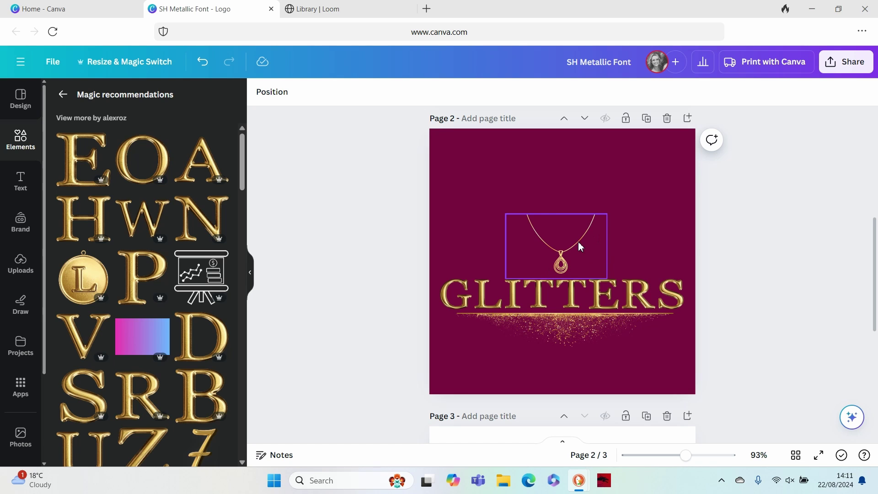
pyautogui.moveTo(689, 461); pyautogui.dragTo(708, 462)
pyautogui.scroll(-2, 696, 202)
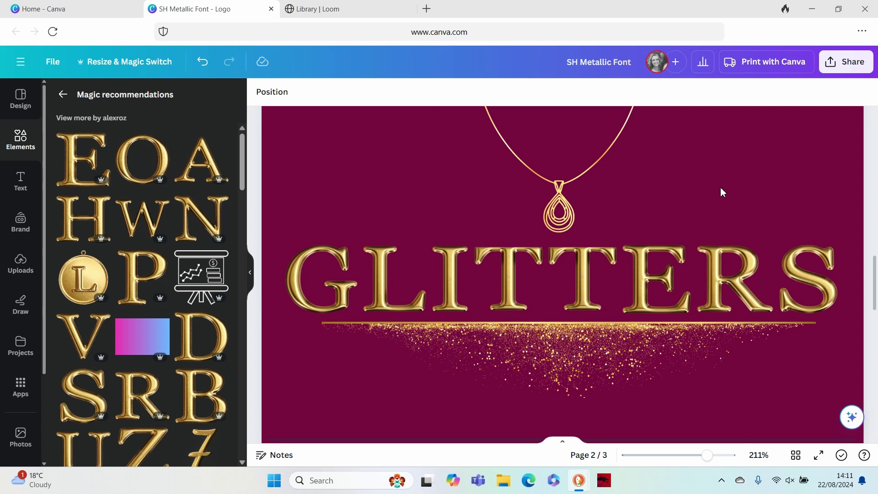
pyautogui.scroll(-5, 721, 187)
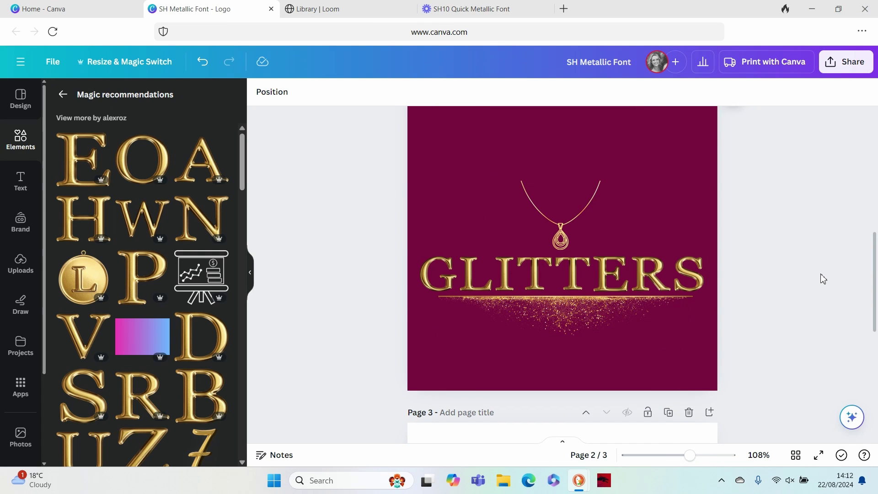
# Download only page 2 as a 1,500 × 1,500 px PNG, SH Metallic Font (1).png.
pyautogui.click(836, 62)
pyautogui.click(700, 364)
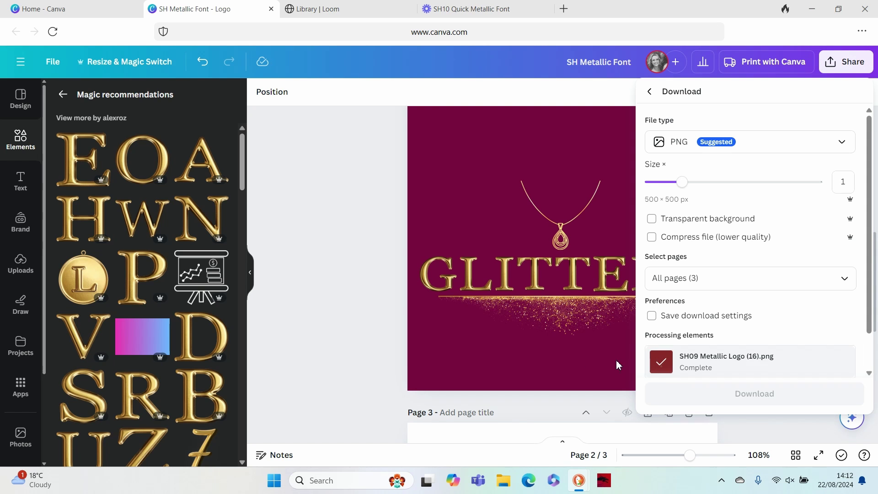
pyautogui.moveTo(685, 182); pyautogui.dragTo(808, 182)
pyautogui.click(722, 288)
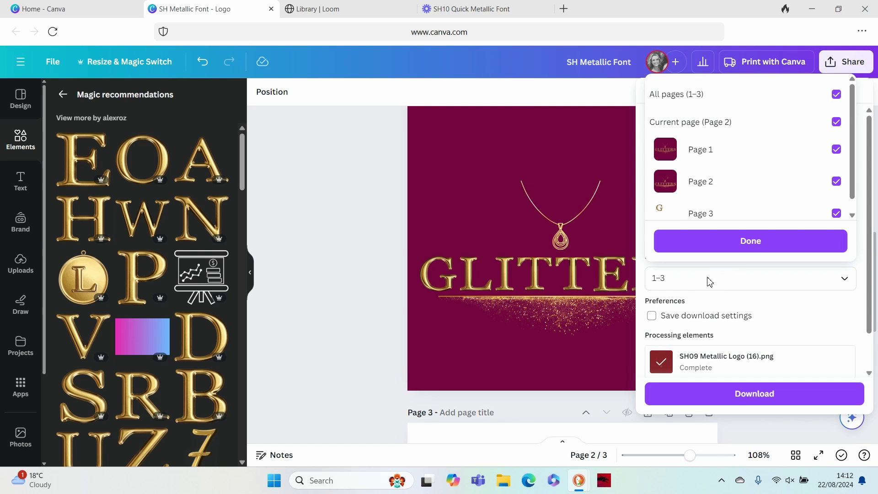
pyautogui.click(686, 112)
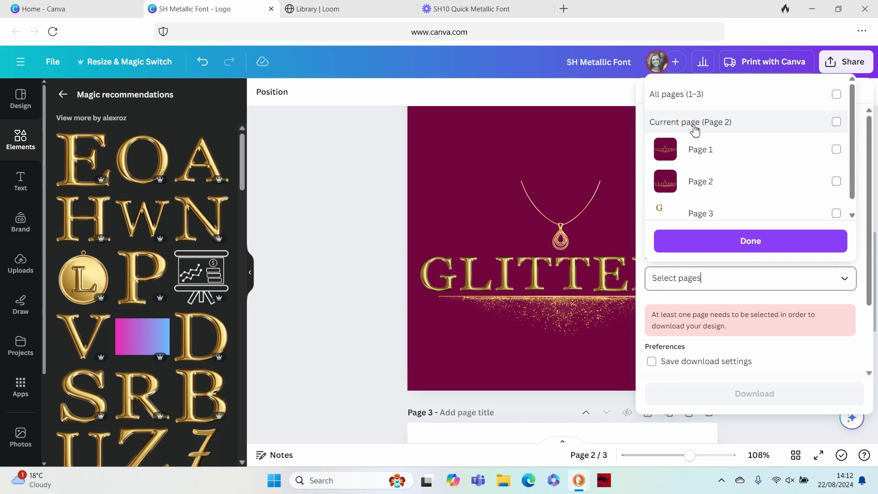
pyautogui.click(686, 121)
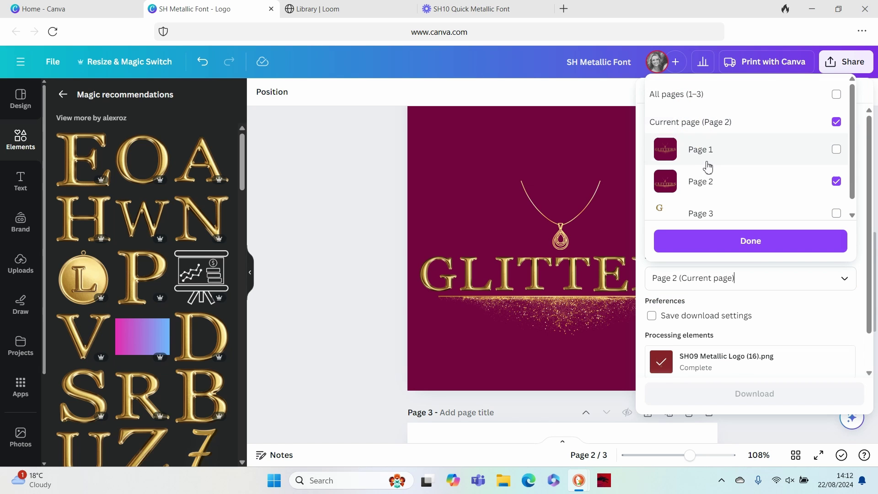
pyautogui.click(758, 244)
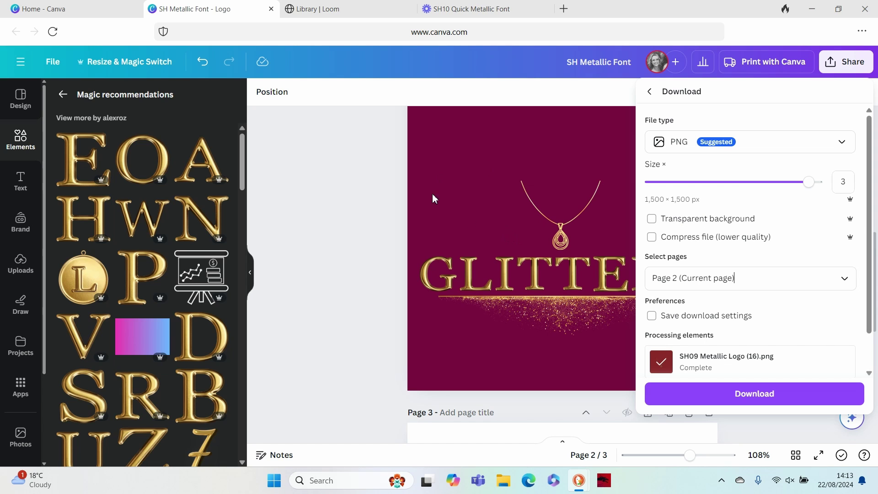
pyautogui.click(676, 390)
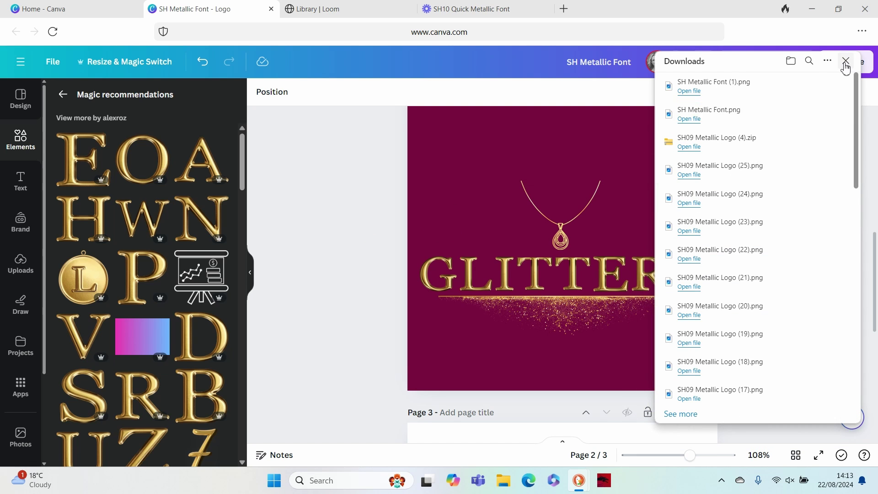
pyautogui.click(846, 63)
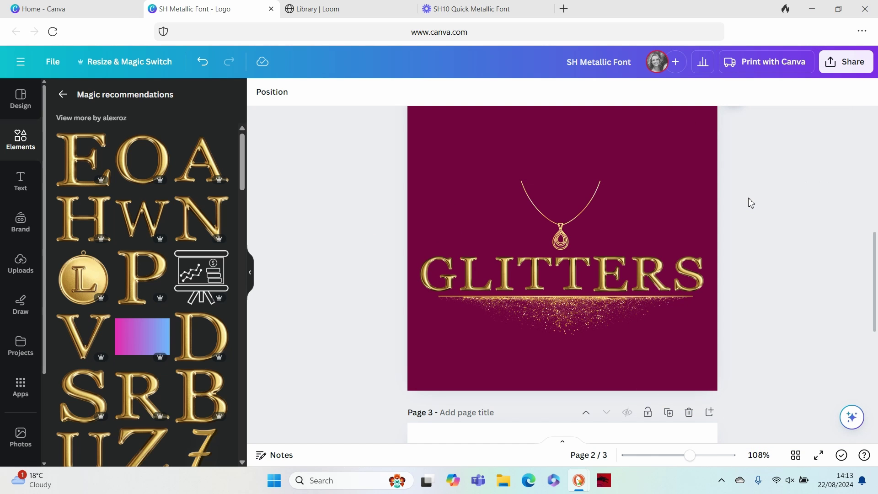